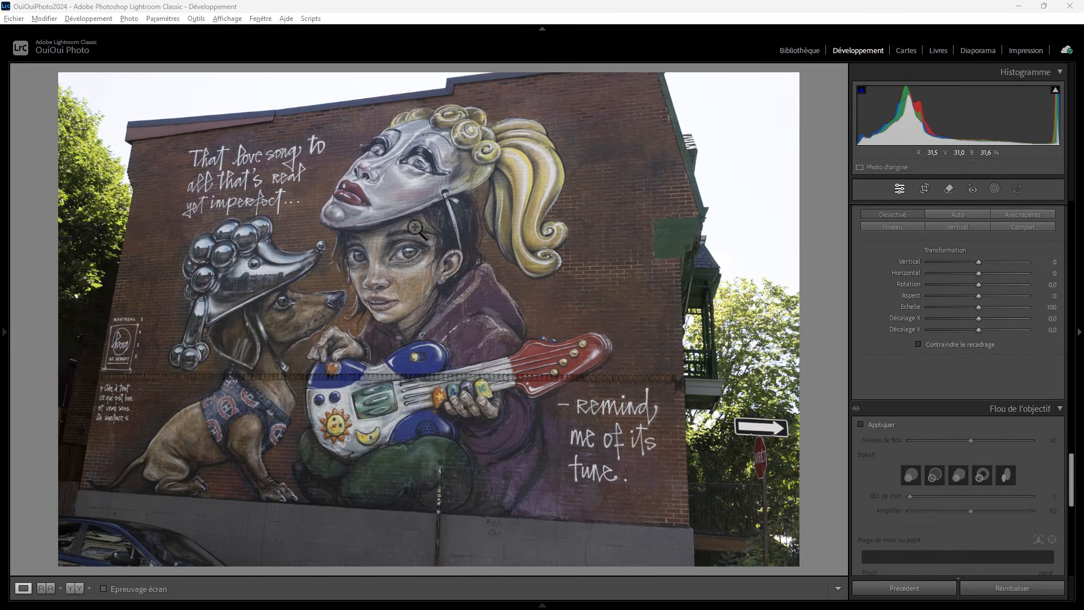
Inspect the mural photo up close at the girl's eyes and the artist's signature beside the dog.
{"action": "left_click", "coordinate": [413, 261]}
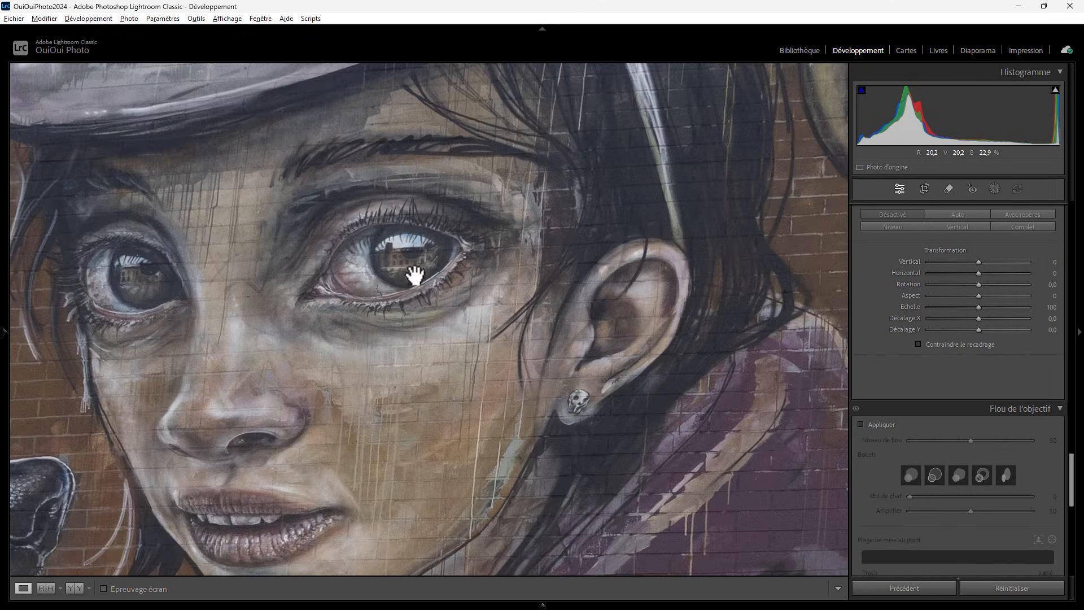
{"action": "left_click_drag", "start_coordinate": [417, 290], "coordinate": [503, 326]}
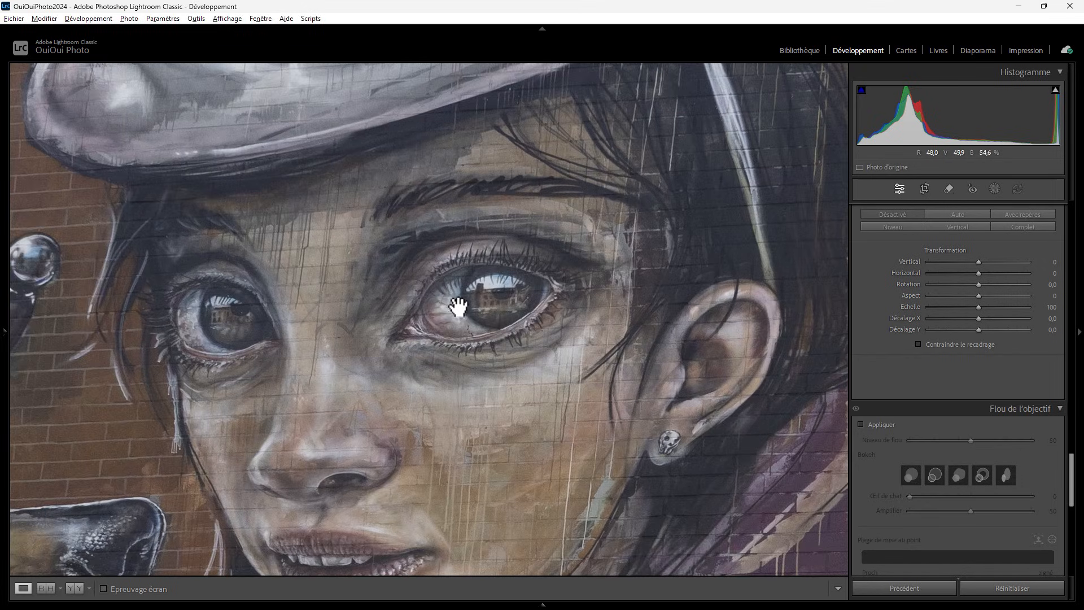
{"action": "left_click", "coordinate": [488, 295]}
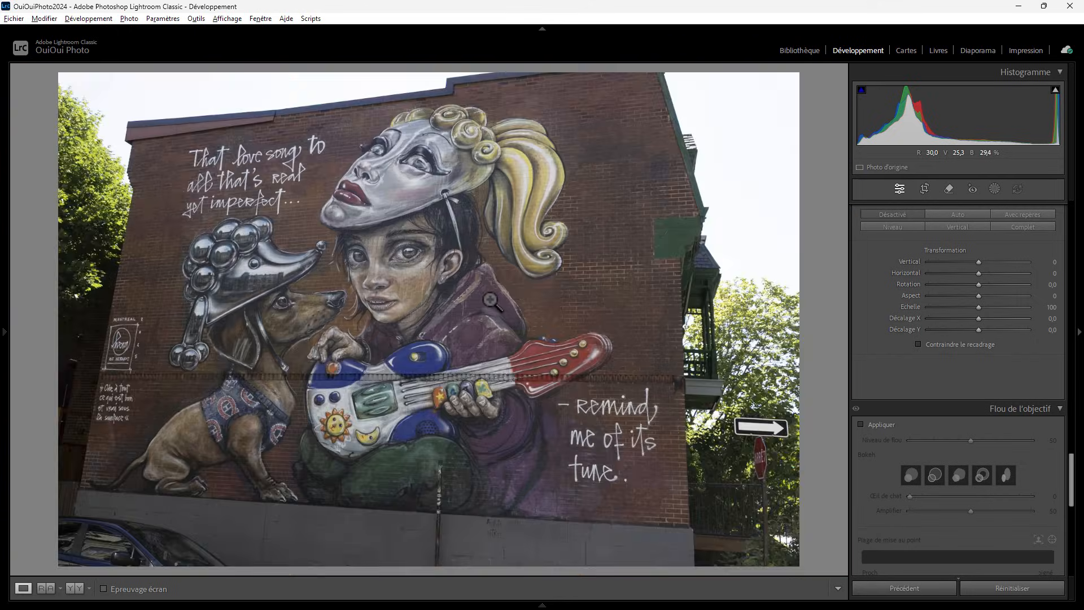
{"action": "left_click", "coordinate": [118, 361]}
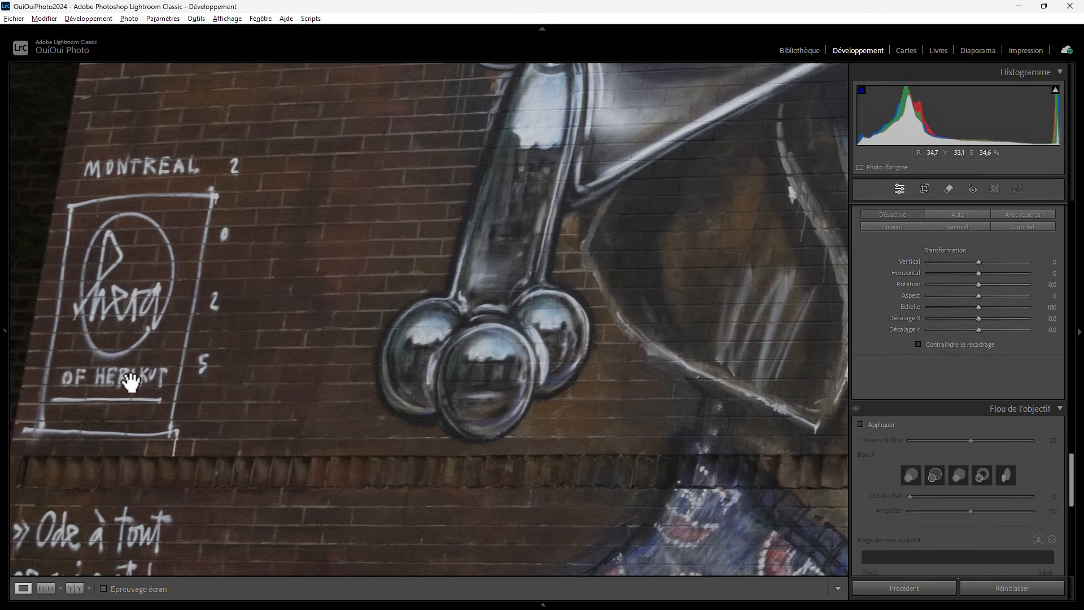
{"action": "left_click", "coordinate": [319, 286]}
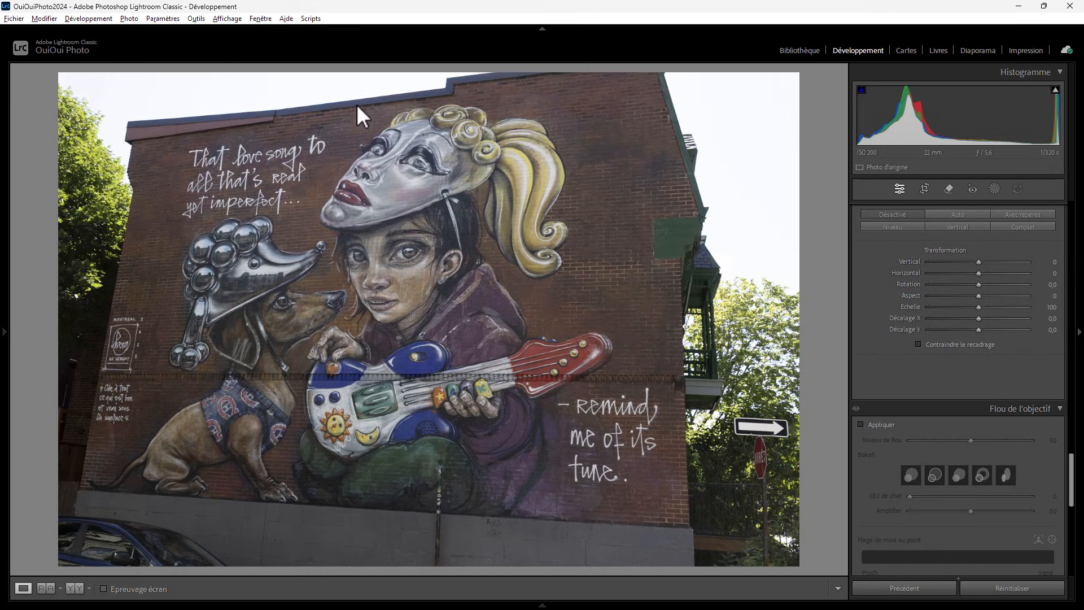
Switch to the browser and look through the mural artist's Instagram posts for the mural with the dog.
{"action": "key", "text": "alt+Tab"}
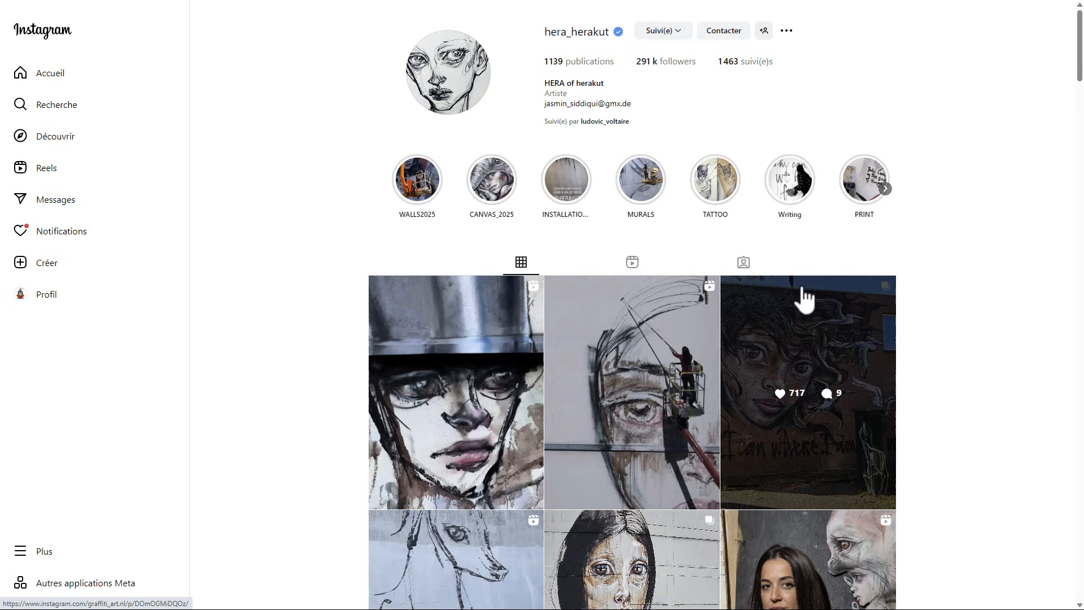
{"action": "scroll", "coordinate": [650, 225], "scroll_direction": "down", "scroll_amount": 8}
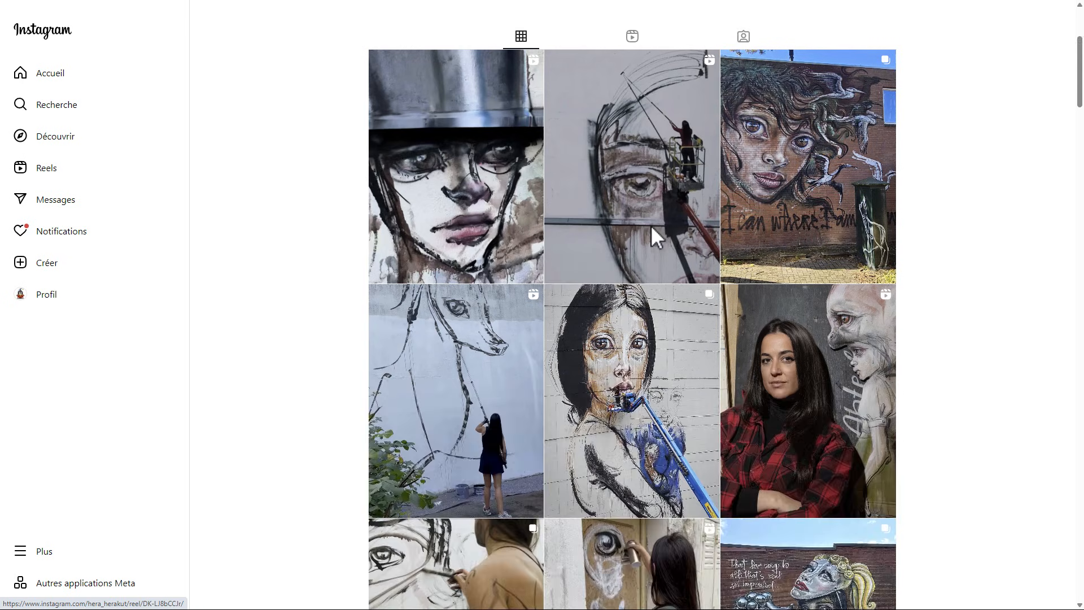
{"action": "scroll", "coordinate": [651, 225], "scroll_direction": "down", "scroll_amount": 15}
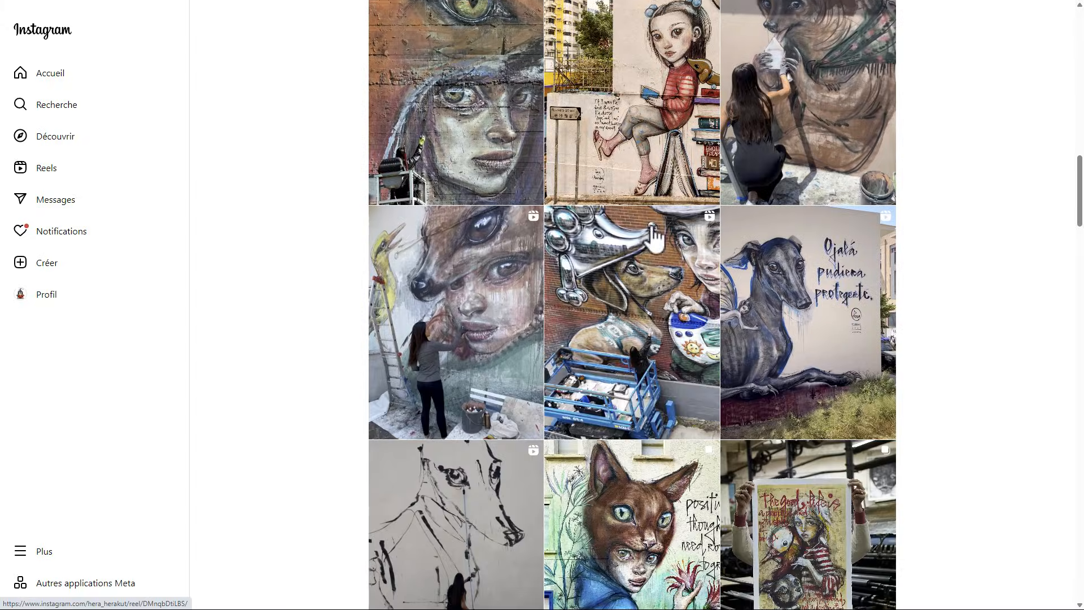
{"action": "left_click", "coordinate": [634, 312]}
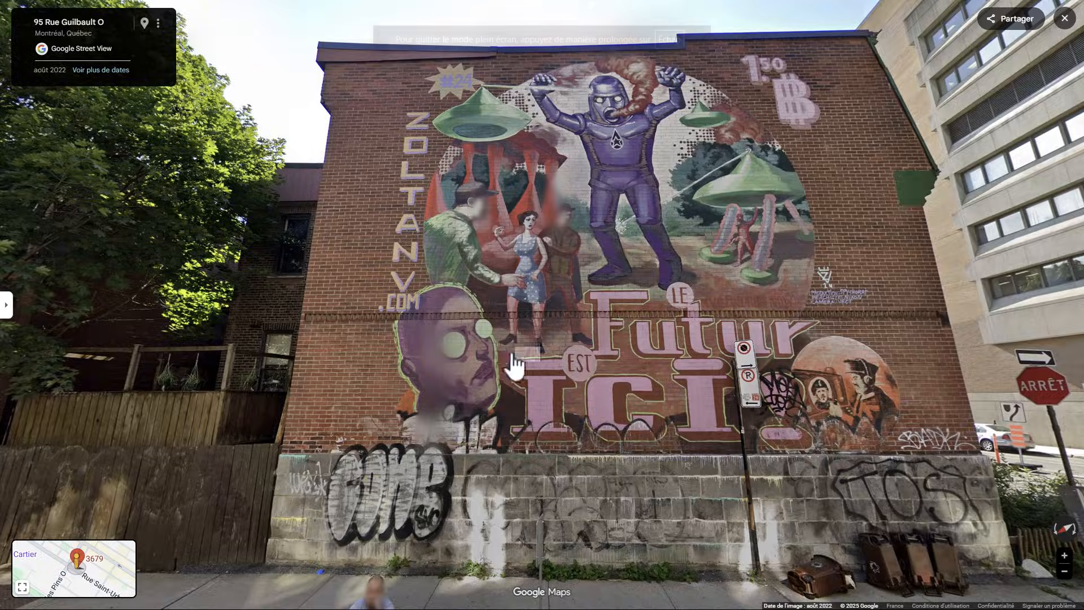
Look around the mural's street in Google Street View, examining the parked cars, sidewalks and intersection facing the wall.
{"action": "left_click_drag", "start_coordinate": [463, 418], "coordinate": [772, 215]}
{"action": "left_click_drag", "start_coordinate": [345, 345], "coordinate": [629, 337]}
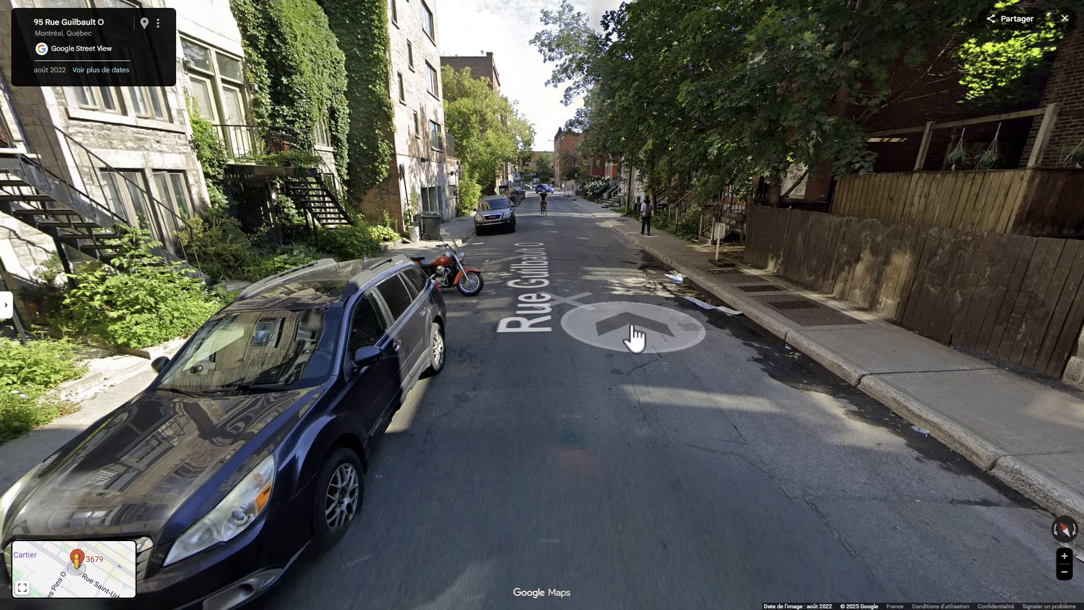
{"action": "left_click", "coordinate": [528, 388]}
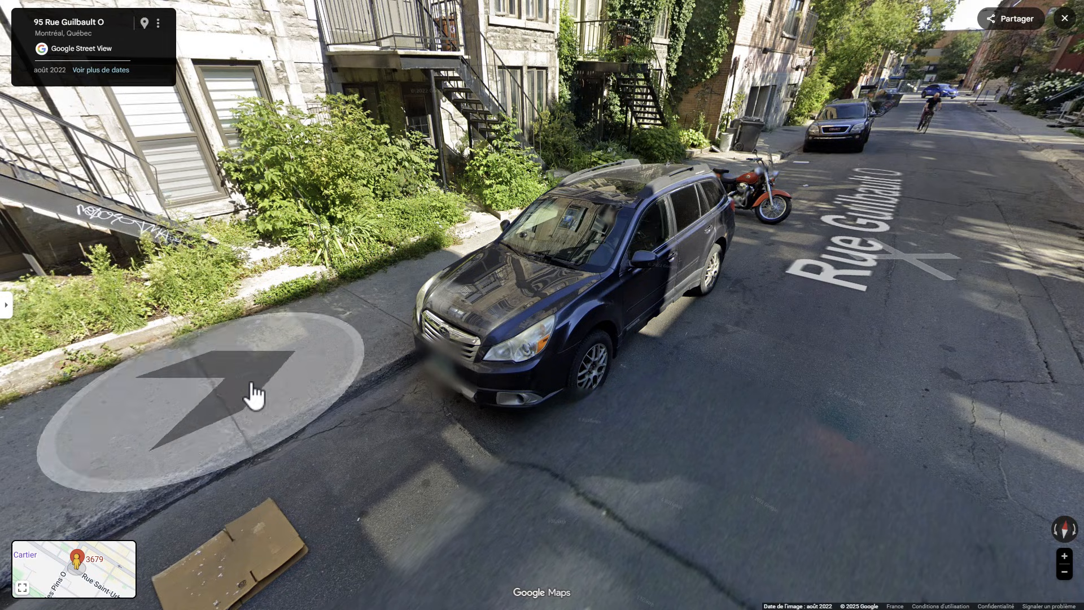
{"action": "left_click", "coordinate": [249, 392]}
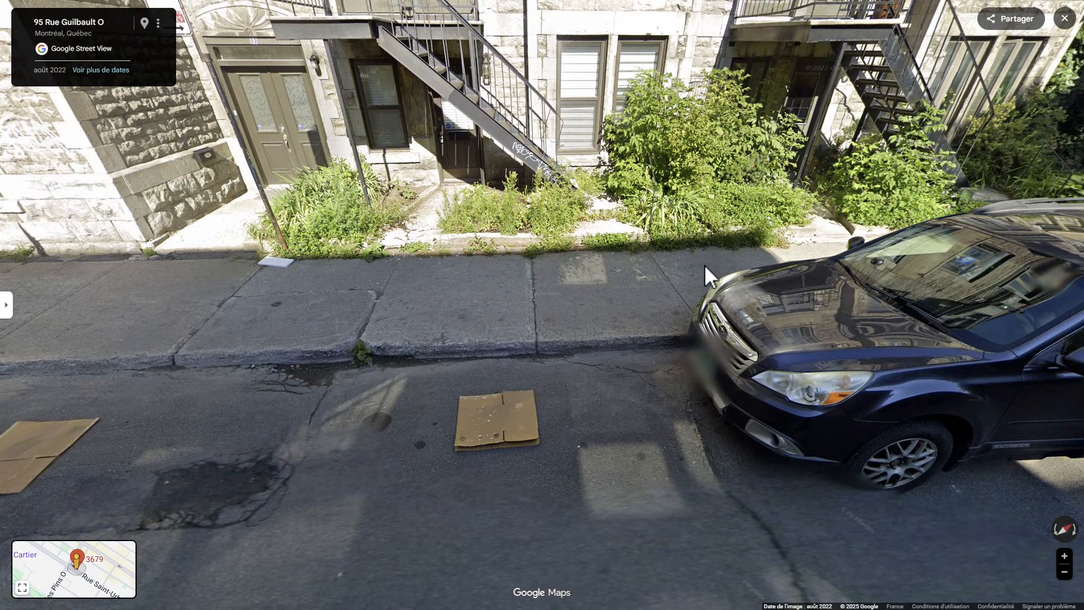
{"action": "left_click_drag", "start_coordinate": [736, 283], "coordinate": [278, 322]}
{"action": "left_click_drag", "start_coordinate": [634, 300], "coordinate": [141, 351]}
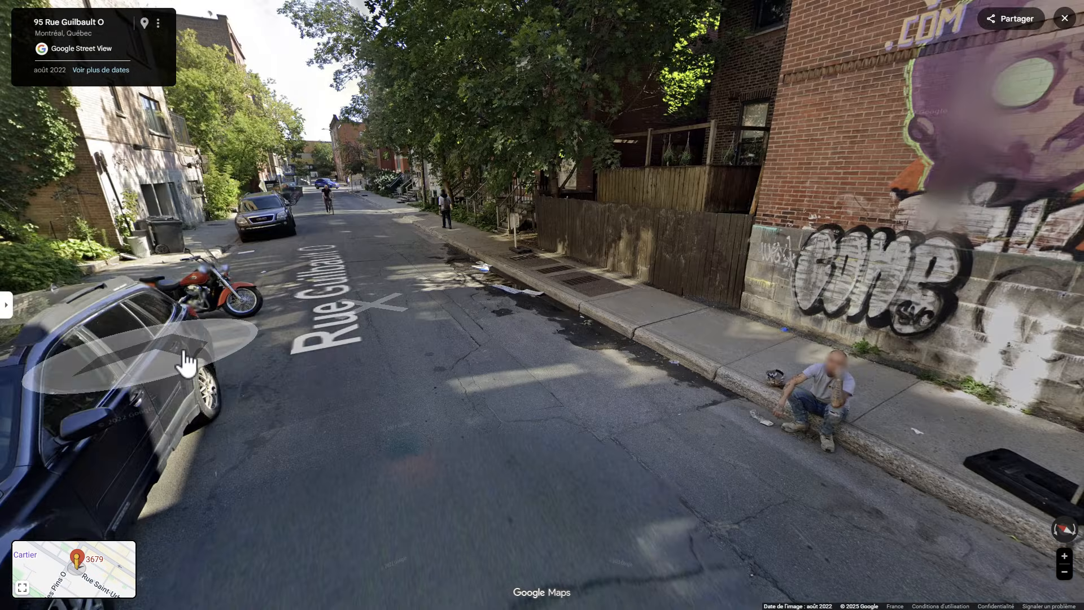
{"action": "left_click", "coordinate": [790, 348]}
{"action": "left_click", "coordinate": [716, 350]}
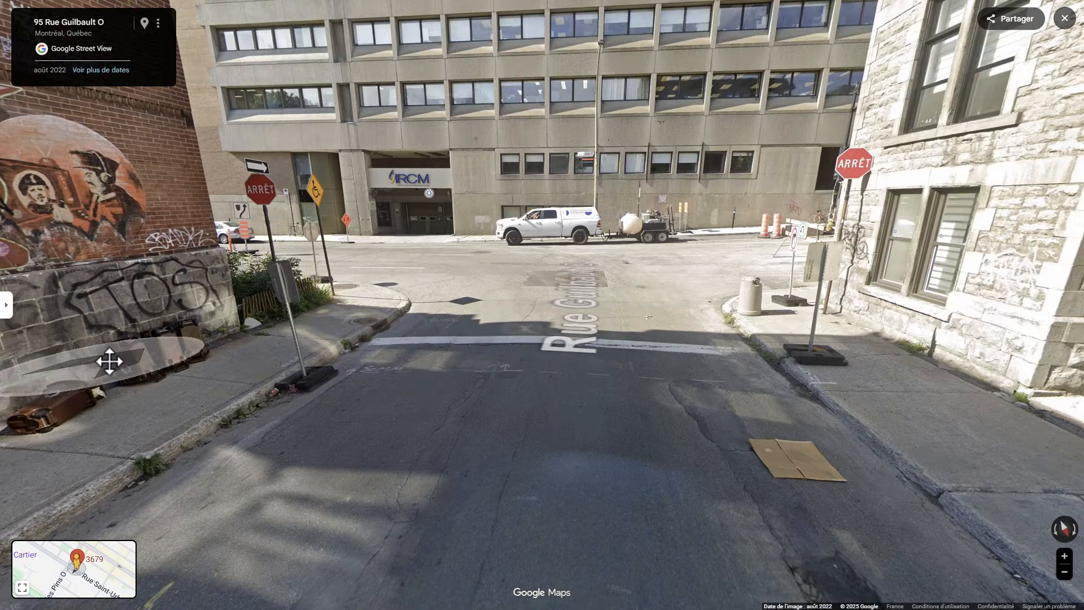
{"action": "left_click_drag", "start_coordinate": [491, 358], "coordinate": [828, 336]}
{"action": "left_click", "coordinate": [484, 358]}
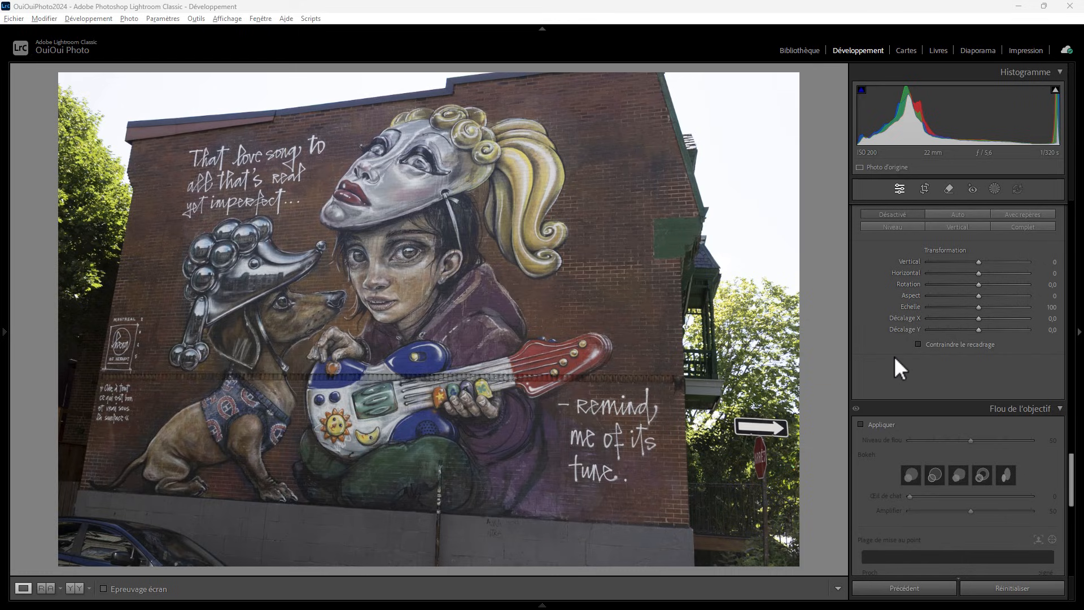
Try the Auto and Complet Upright perspective corrections on the mural photo in Lightroom Classic.
{"action": "left_click_drag", "start_coordinate": [1076, 488], "coordinate": [1066, 180]}
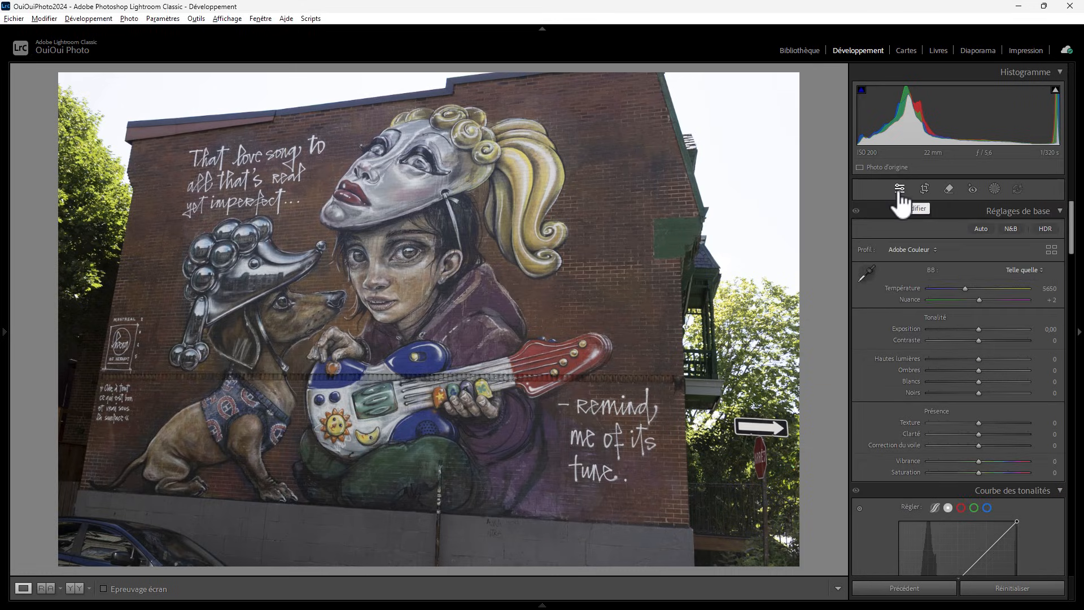
{"action": "left_click_drag", "start_coordinate": [1072, 241], "coordinate": [1078, 482]}
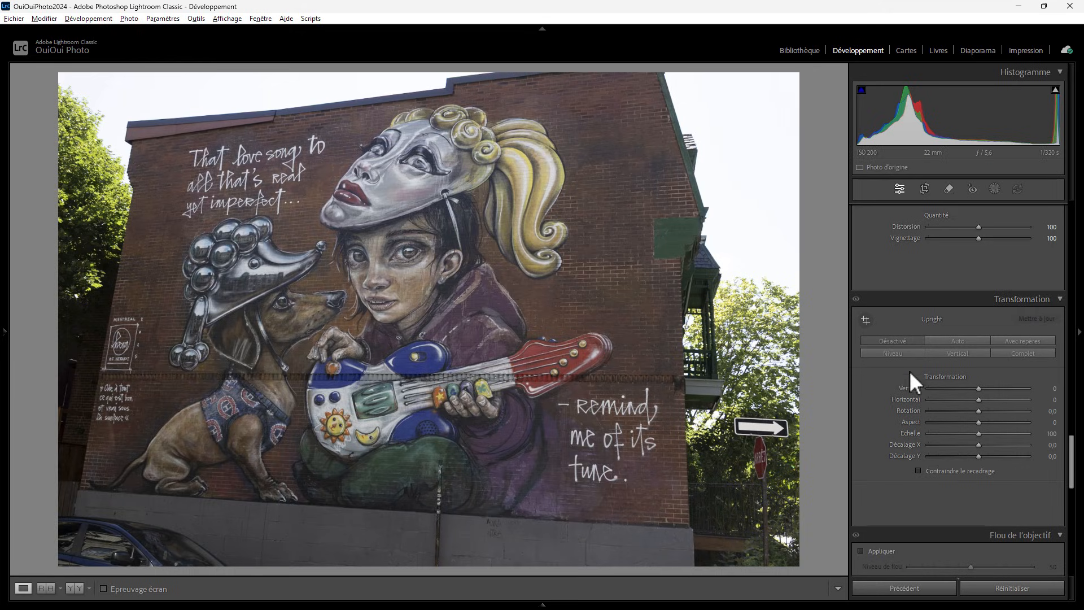
{"action": "left_click", "coordinate": [975, 340]}
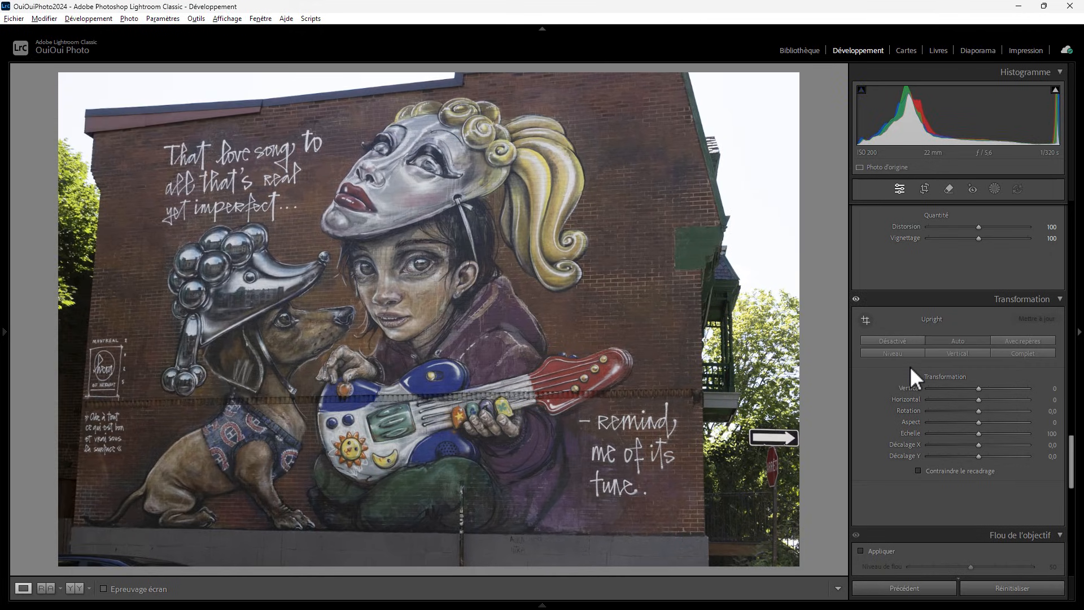
{"action": "left_click", "coordinate": [1015, 352]}
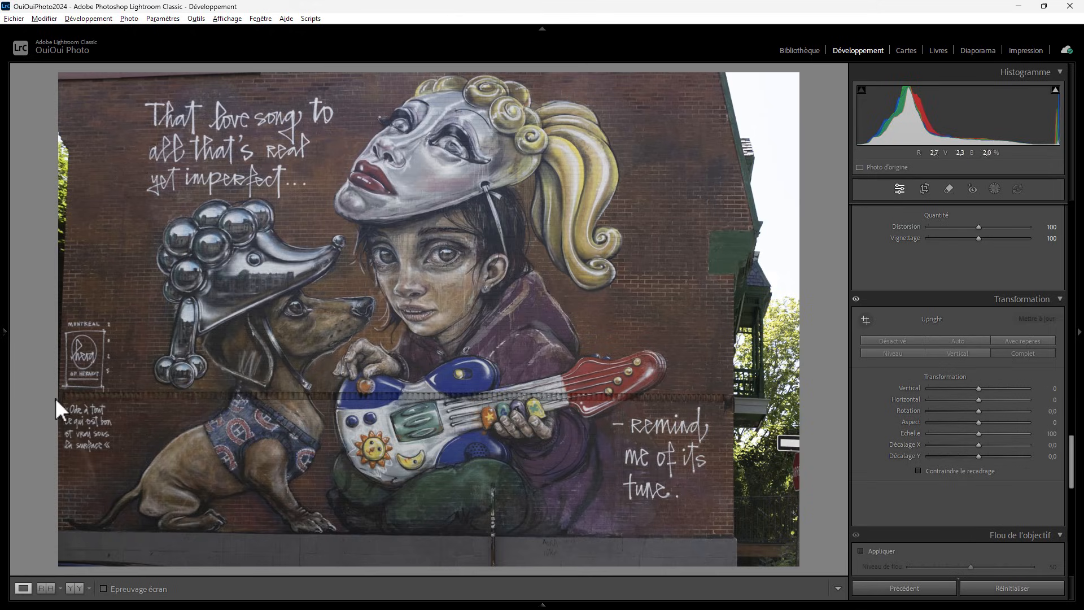
Straighten the wall with guided Upright (Avec repères), drawing guides along its base, both vertical edges and its roofline.
{"action": "left_click", "coordinate": [1021, 341]}
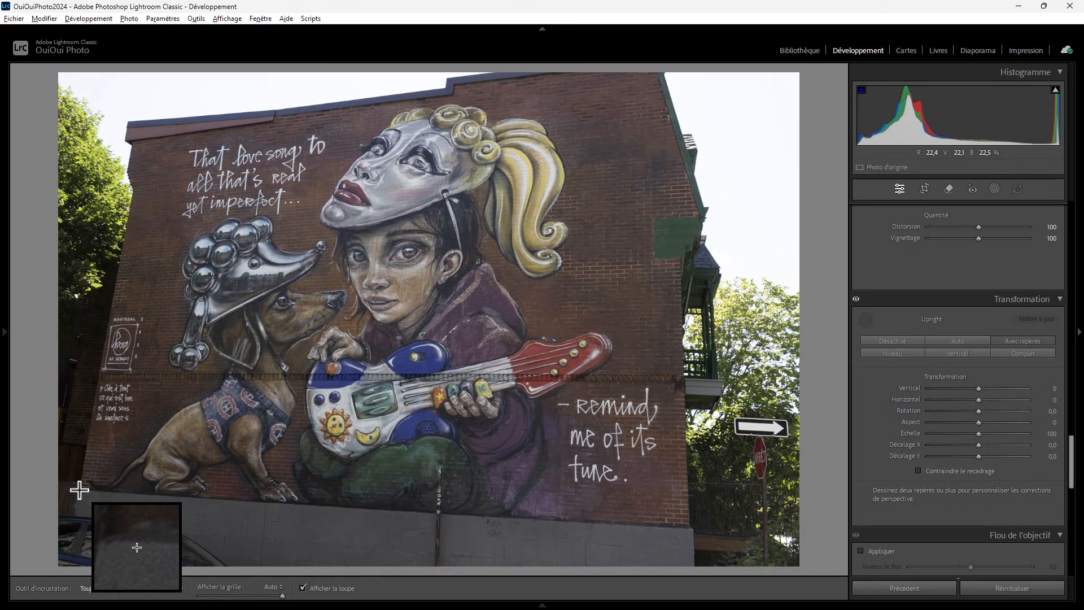
{"action": "left_click_drag", "start_coordinate": [79, 491], "coordinate": [739, 531]}
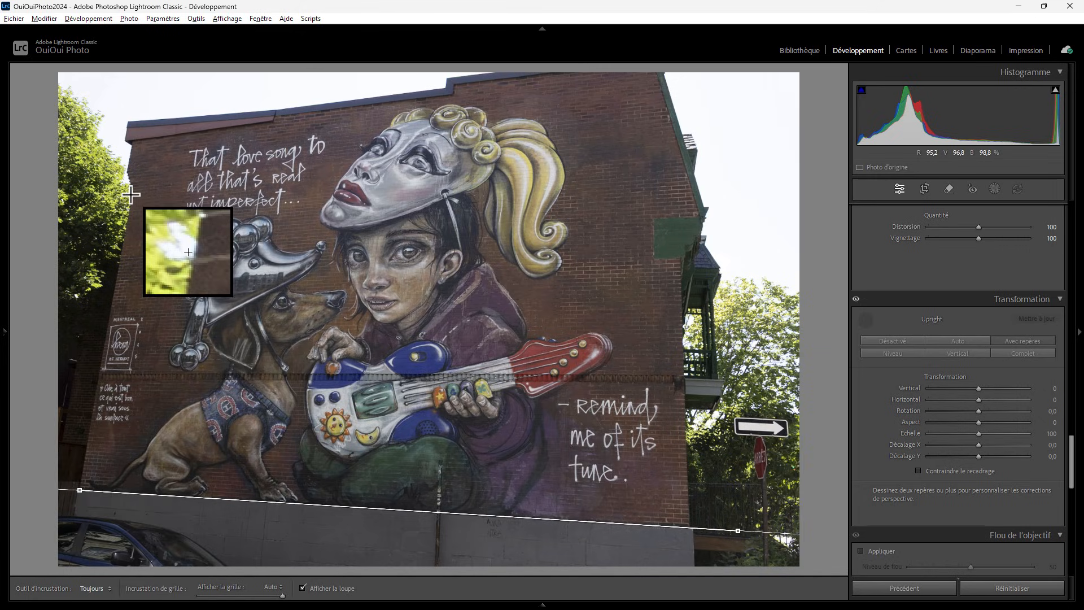
{"action": "mouse_move", "coordinate": [132, 195]}
{"action": "left_mouse_down"}
{"action": "mouse_move", "coordinate": [106, 445]}
{"action": "mouse_move", "coordinate": [77, 494]}
{"action": "left_mouse_up"}
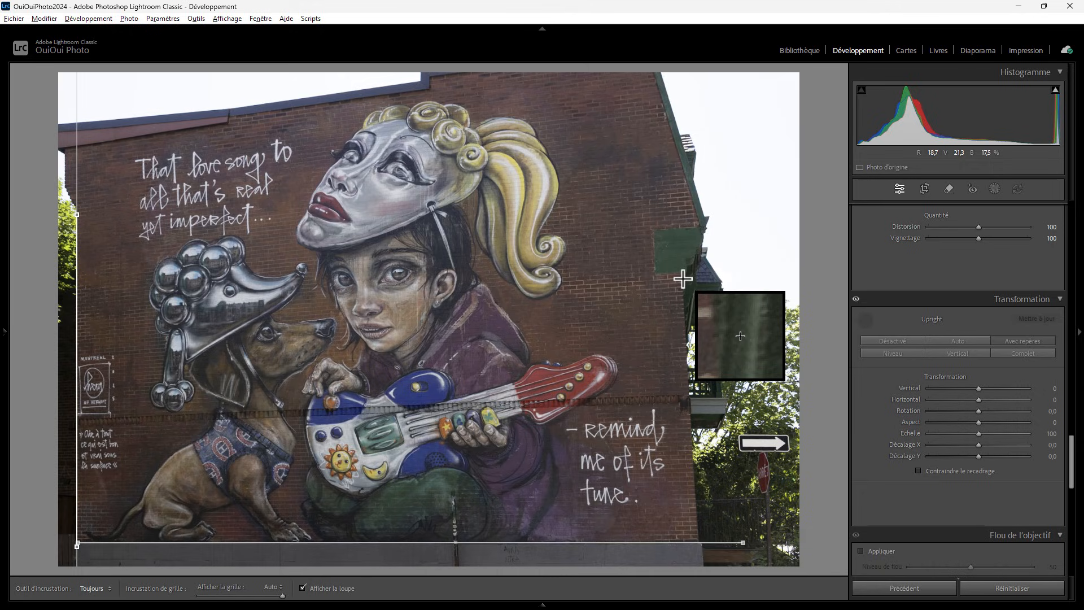
{"action": "left_click_drag", "start_coordinate": [683, 278], "coordinate": [695, 485]}
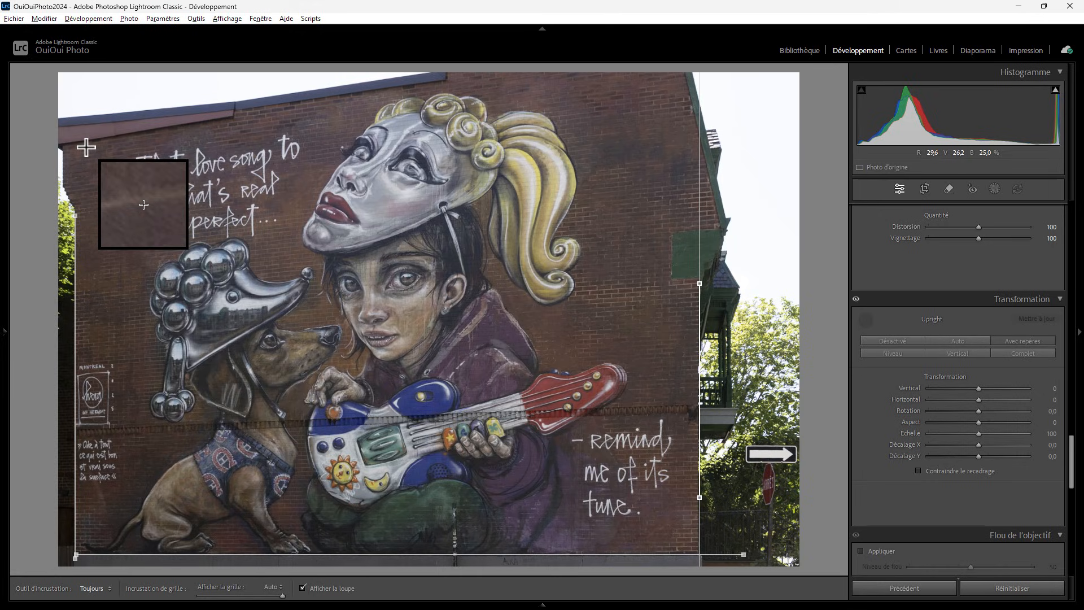
{"action": "mouse_move", "coordinate": [68, 143]}
{"action": "left_mouse_down"}
{"action": "mouse_move", "coordinate": [486, 116]}
{"action": "mouse_move", "coordinate": [616, 59]}
{"action": "left_mouse_up"}
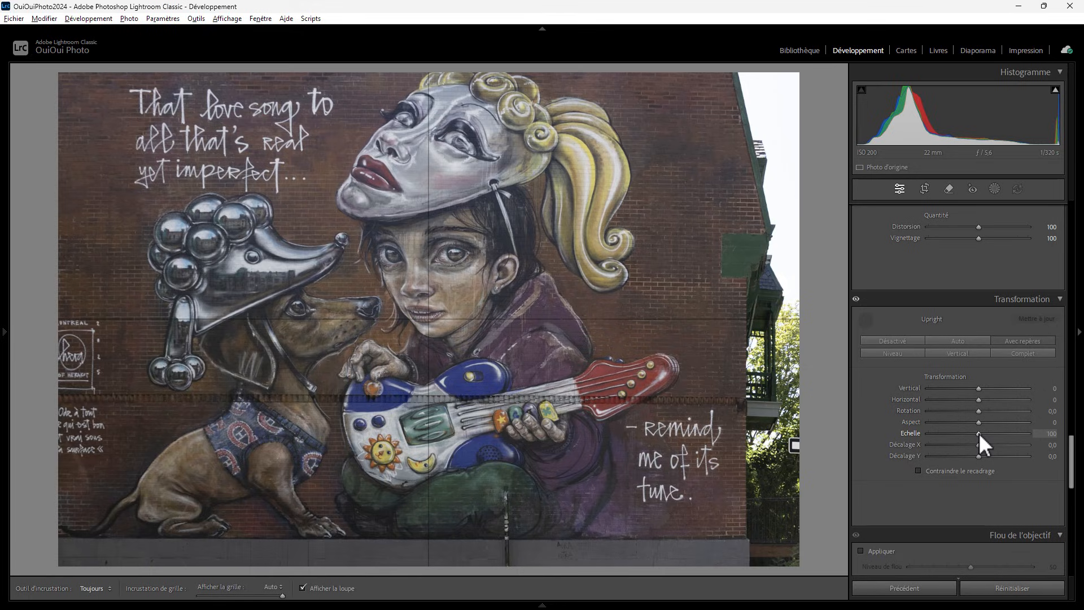
Set the transformation's Echelle to 87 and Aspect to -11.
{"action": "left_click_drag", "start_coordinate": [980, 435], "coordinate": [966, 438]}
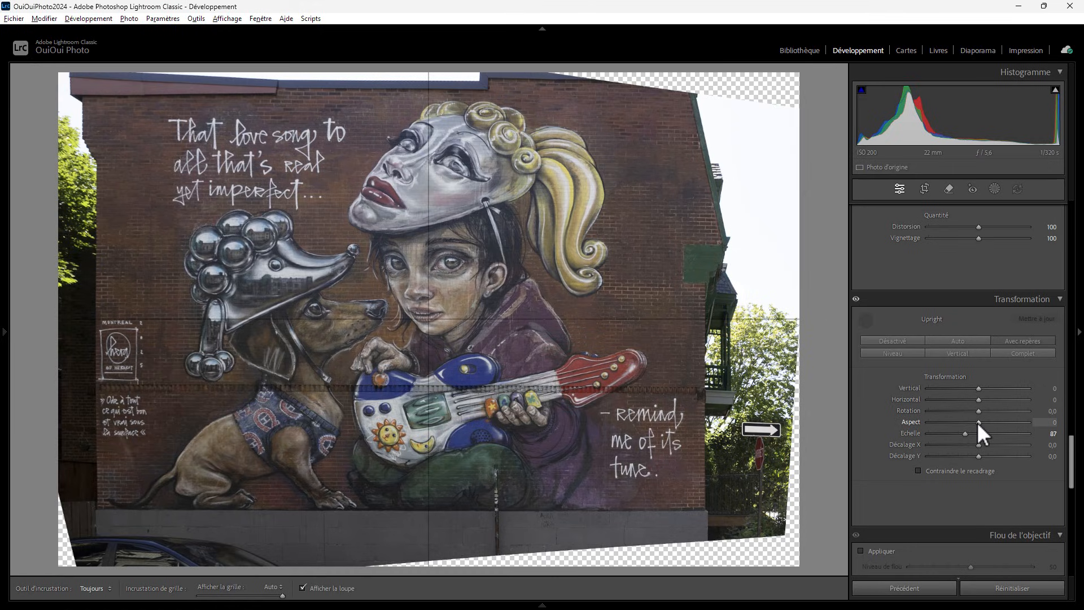
{"action": "left_click_drag", "start_coordinate": [980, 422], "coordinate": [974, 423]}
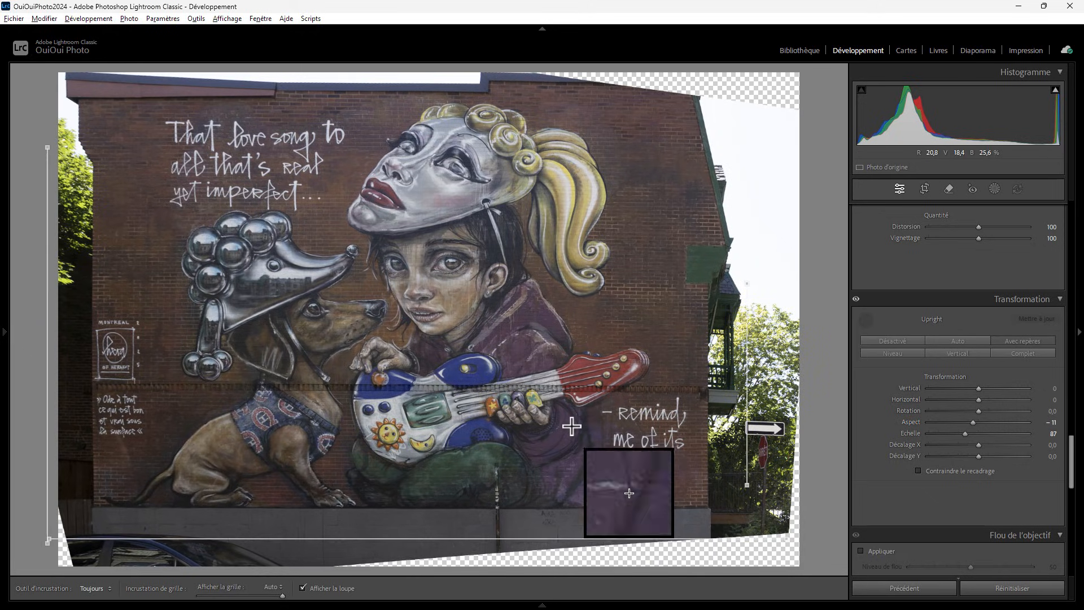
Crop the photo with free proportions tightly around the painted brick wall, excluding the transparent corners, car, trees and roofline.
{"action": "left_click", "coordinate": [925, 189]}
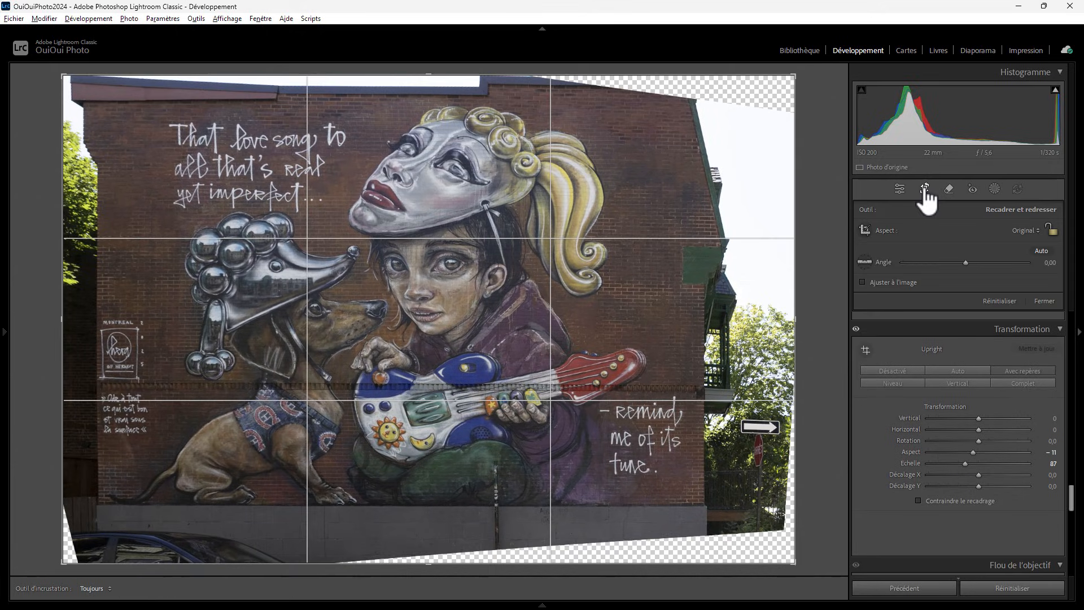
{"action": "left_click", "coordinate": [1054, 230]}
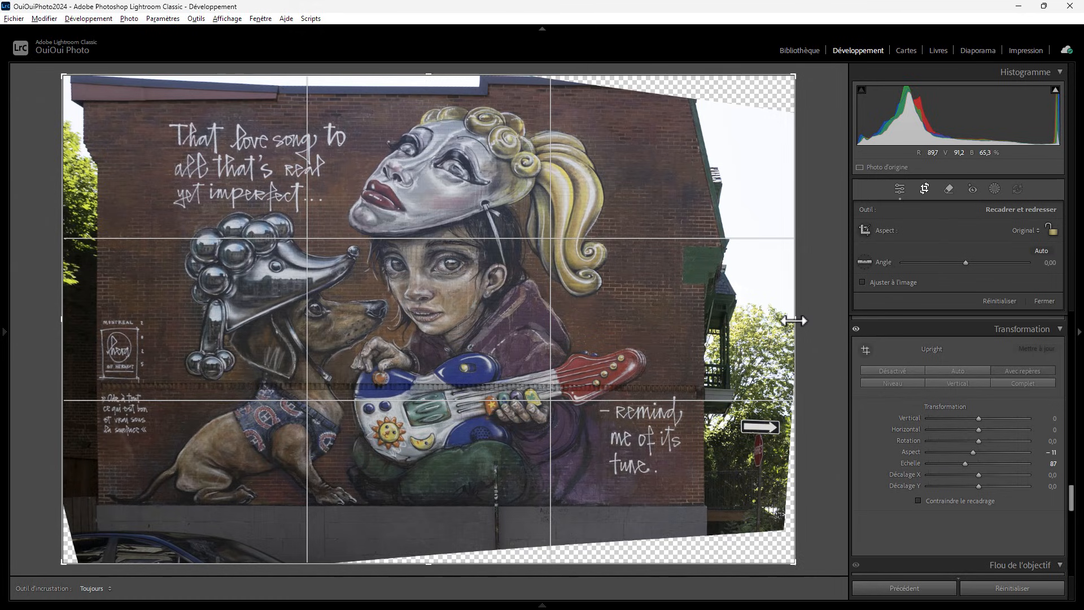
{"action": "left_click_drag", "start_coordinate": [794, 323], "coordinate": [749, 325]}
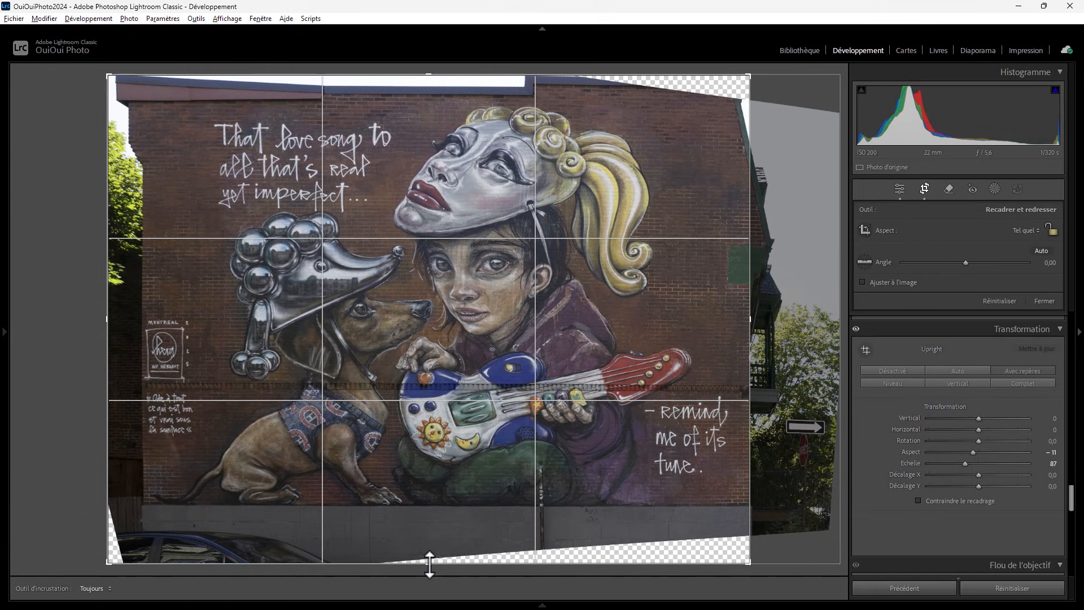
{"action": "left_click_drag", "start_coordinate": [429, 562], "coordinate": [378, 521]}
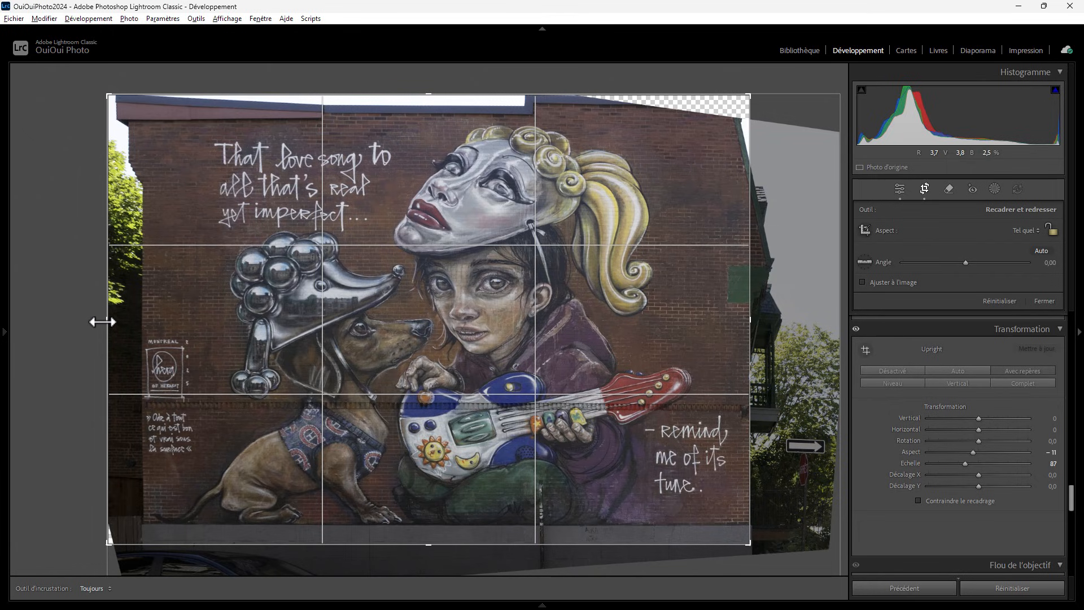
{"action": "left_click_drag", "start_coordinate": [101, 322], "coordinate": [119, 319]}
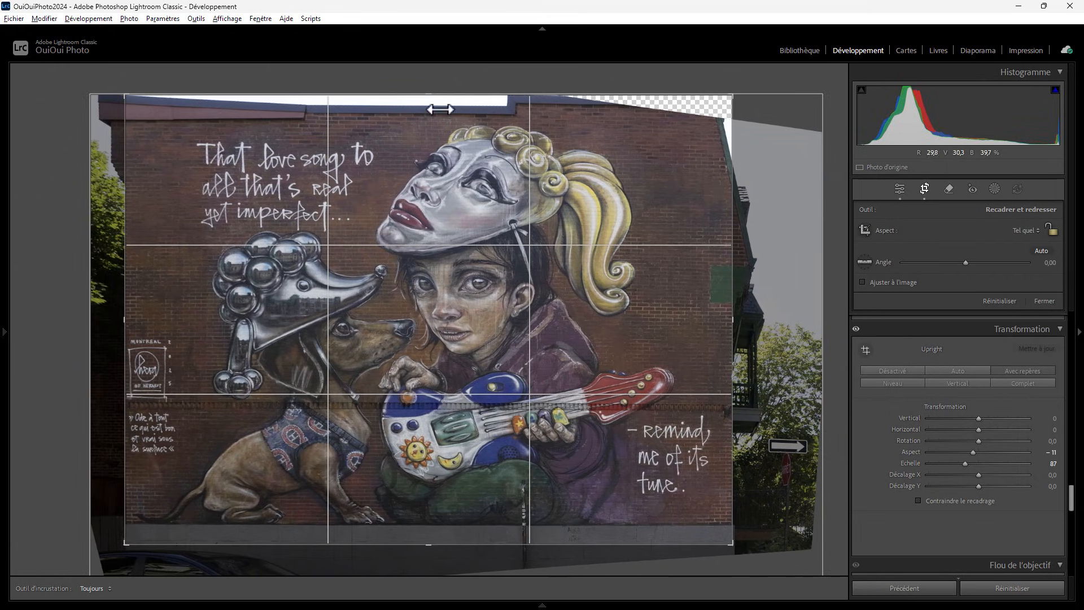
{"action": "left_click_drag", "start_coordinate": [428, 94], "coordinate": [430, 107]}
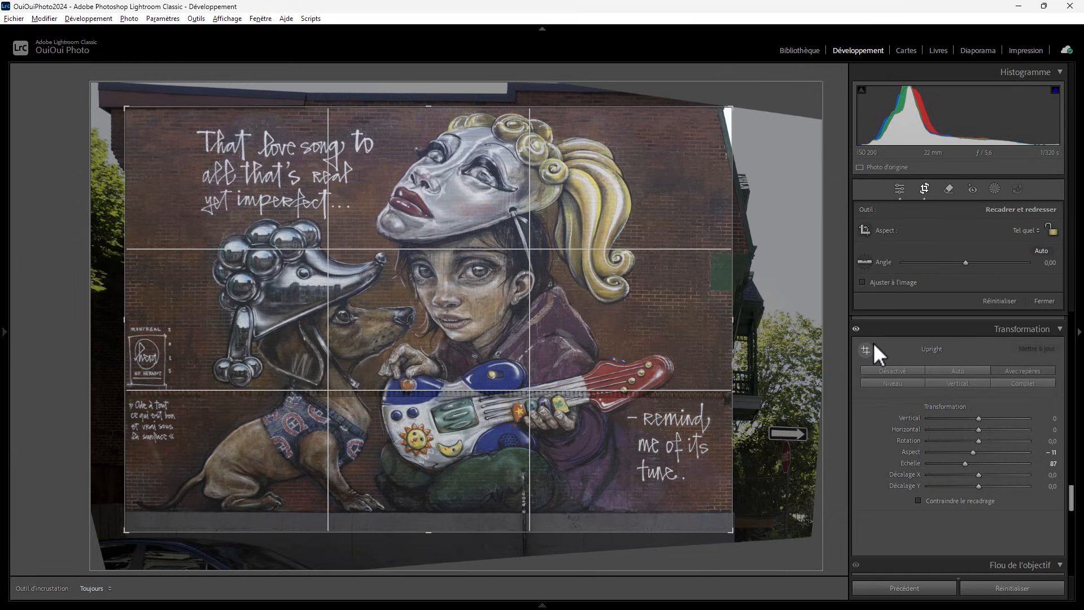
{"action": "left_click", "coordinate": [925, 189]}
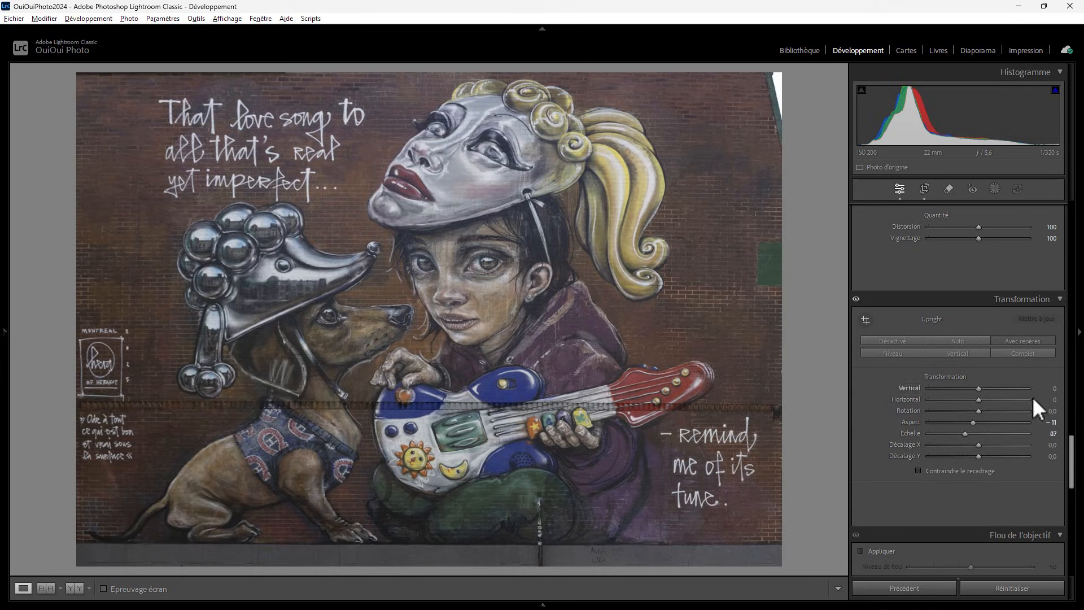
Remove the leftover strip of sky and green edge in the photo's upper-right corner with generative AI removal.
{"action": "left_click", "coordinate": [948, 189]}
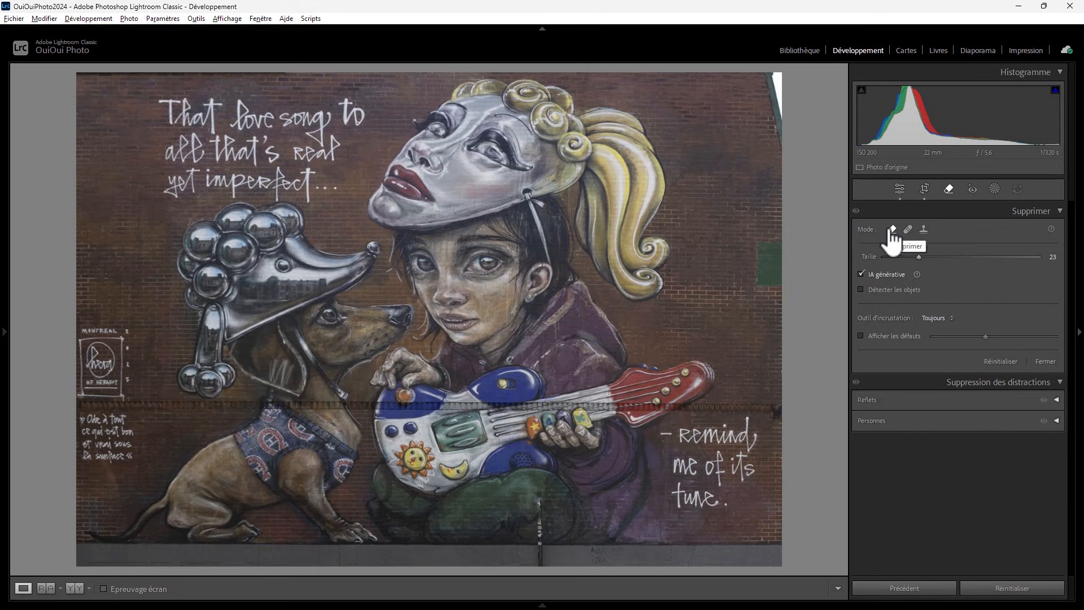
{"action": "left_click_drag", "start_coordinate": [769, 78], "coordinate": [796, 150]}
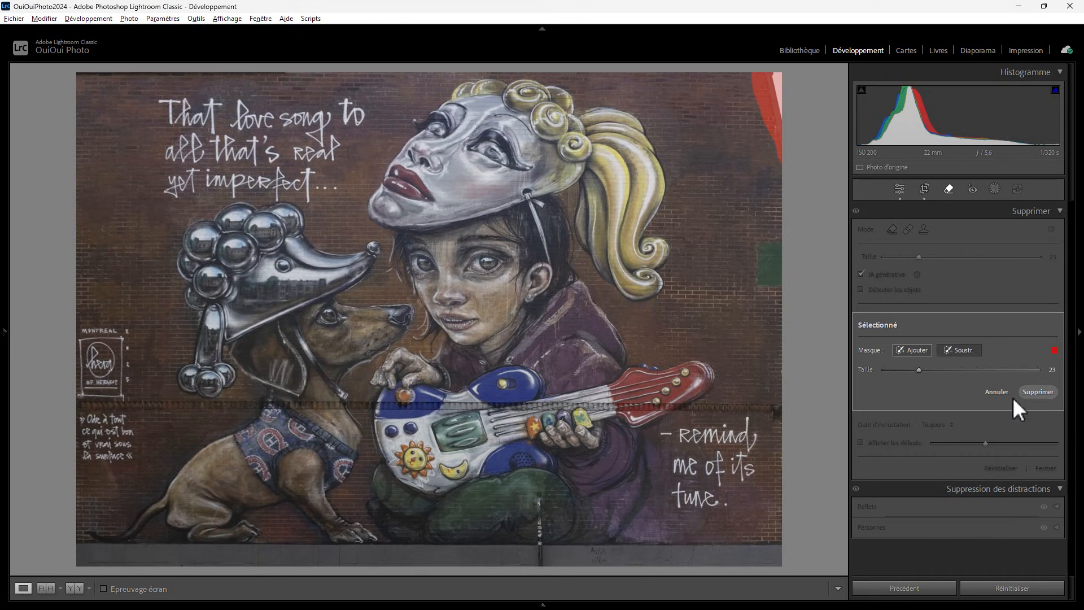
{"action": "left_click", "coordinate": [1039, 393]}
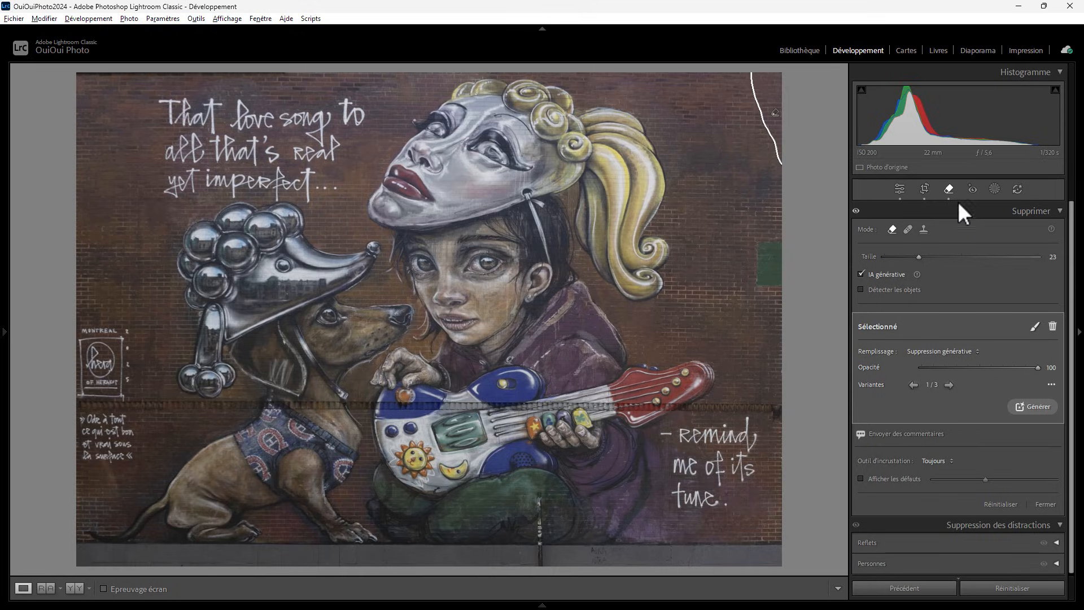
Set Clarté to +11, Saturation to +7 and Blancs to +33 in the basic adjustments.
{"action": "left_click", "coordinate": [902, 192]}
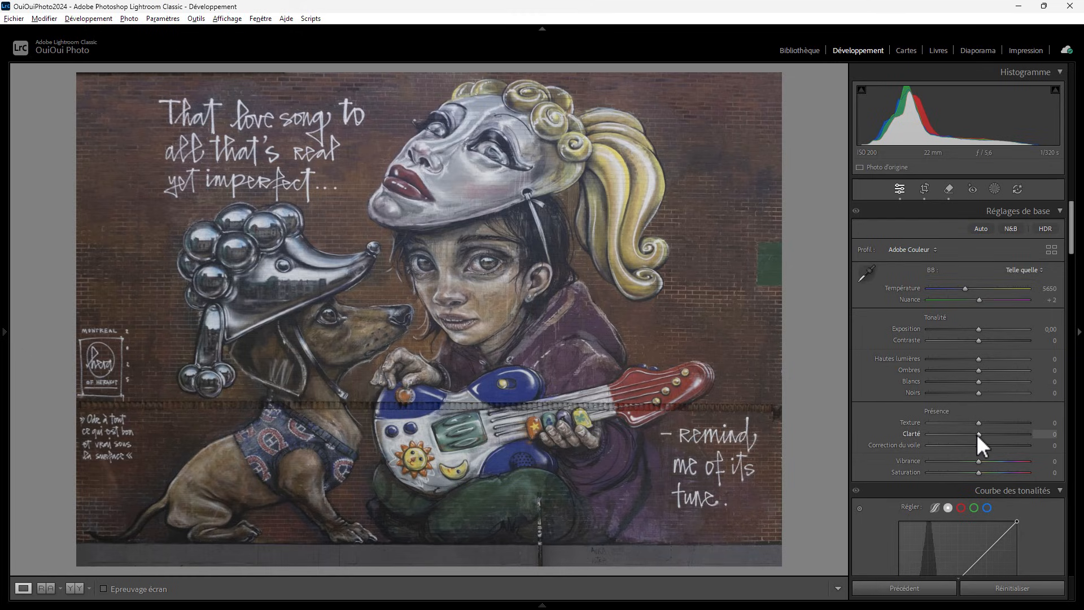
{"action": "left_click_drag", "start_coordinate": [979, 435], "coordinate": [985, 436]}
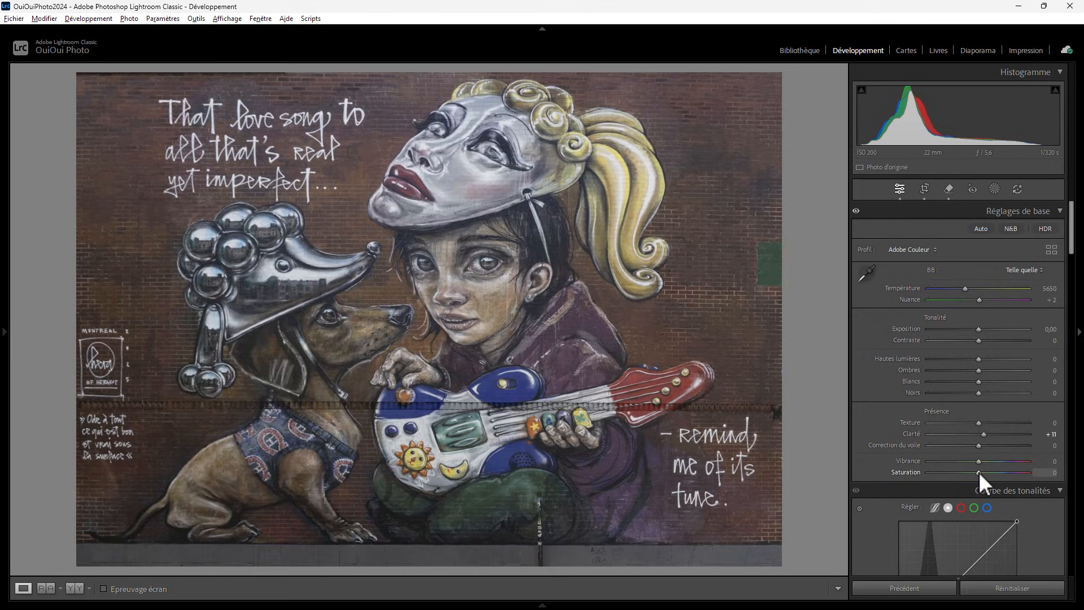
{"action": "left_click_drag", "start_coordinate": [979, 472], "coordinate": [981, 467]}
{"action": "mouse_move", "coordinate": [982, 380]}
{"action": "left_mouse_down"}
{"action": "mouse_move", "coordinate": [996, 382]}
{"action": "mouse_move", "coordinate": [959, 382]}
{"action": "mouse_move", "coordinate": [999, 382]}
{"action": "left_mouse_up"}
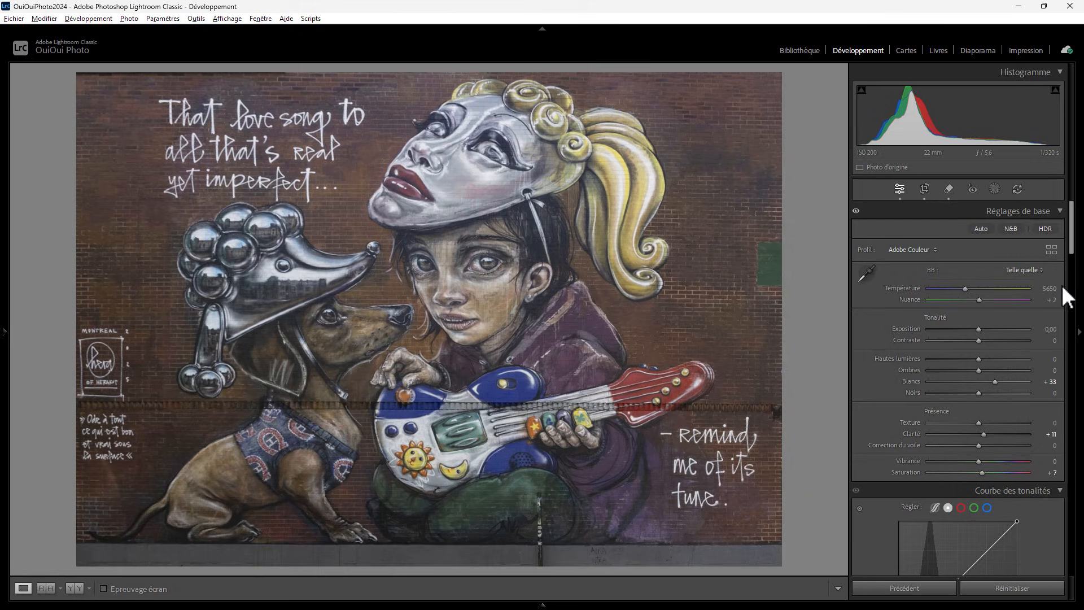
Go back to the photo's Transformation settings.
{"action": "left_click_drag", "start_coordinate": [1075, 252], "coordinate": [1077, 486]}
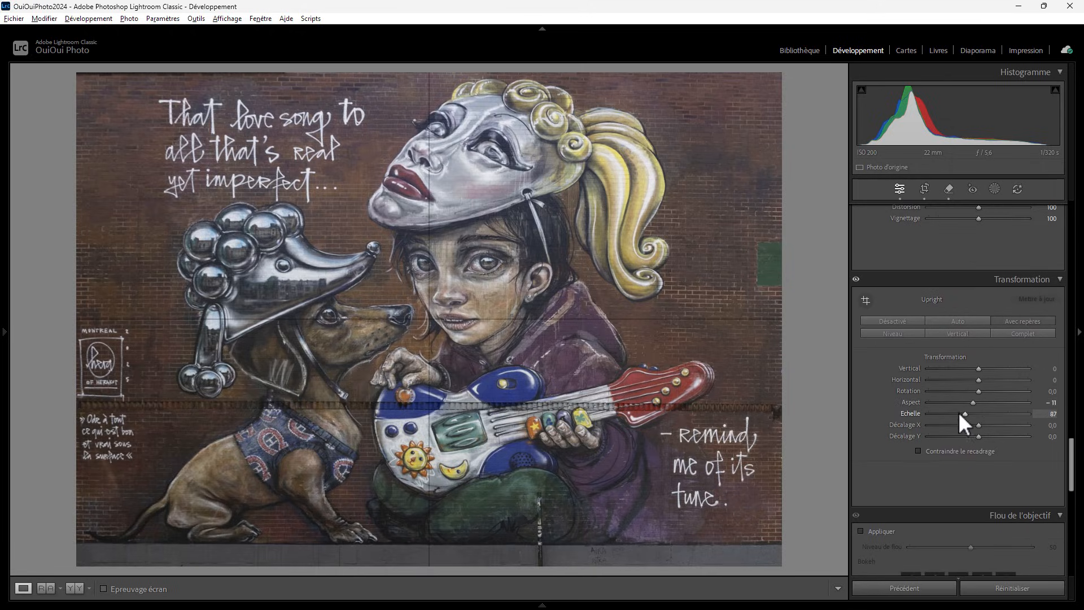